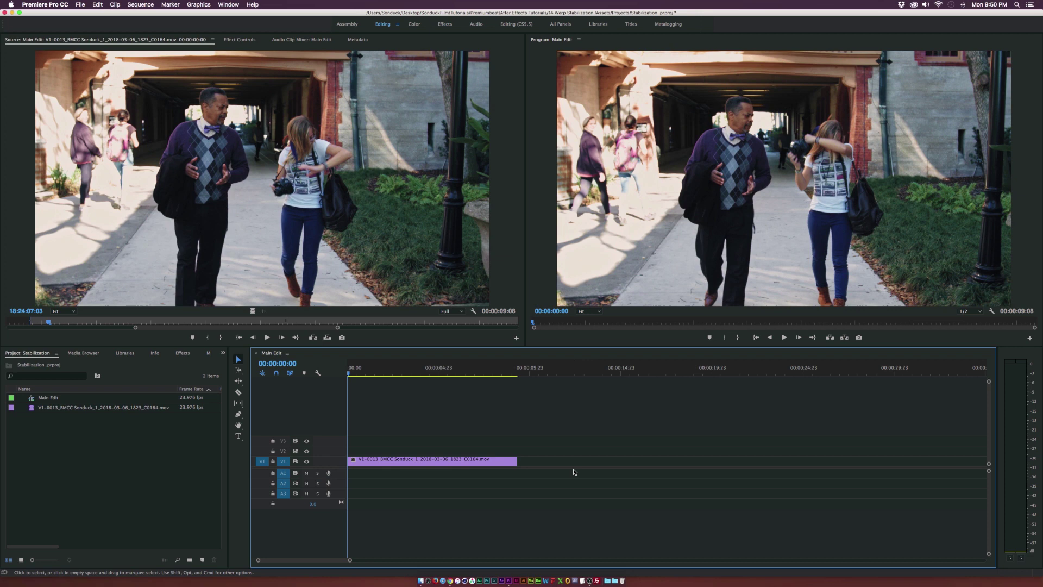
Step: Select the walking clip, move the playhead about three seconds in, and bring up the Effects panel
{"action": "left_click_drag", "start_coordinate": [580, 446], "coordinate": [547, 466]}
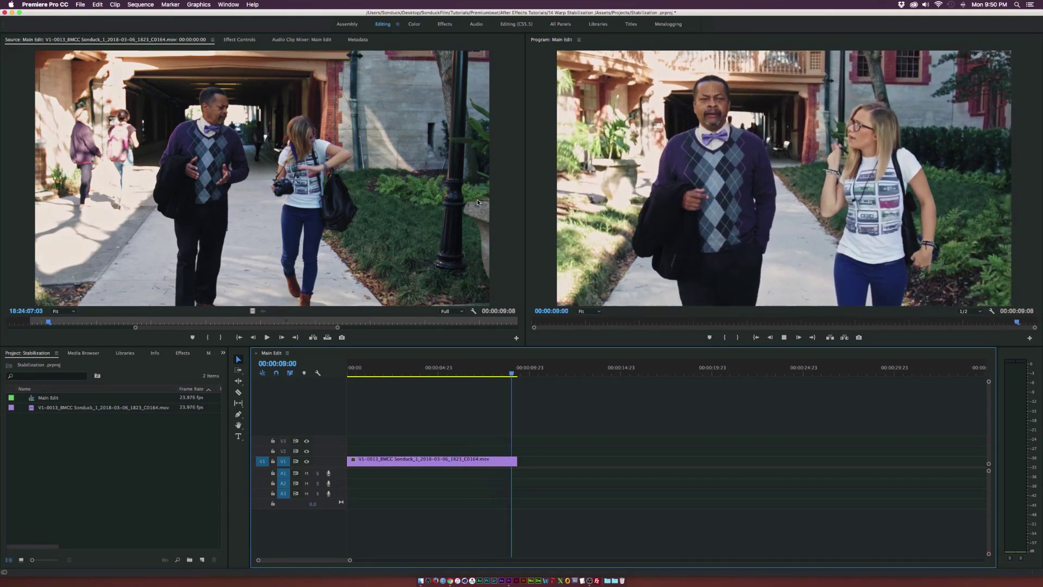
{"action": "left_click_drag", "start_coordinate": [465, 371], "coordinate": [406, 371]}
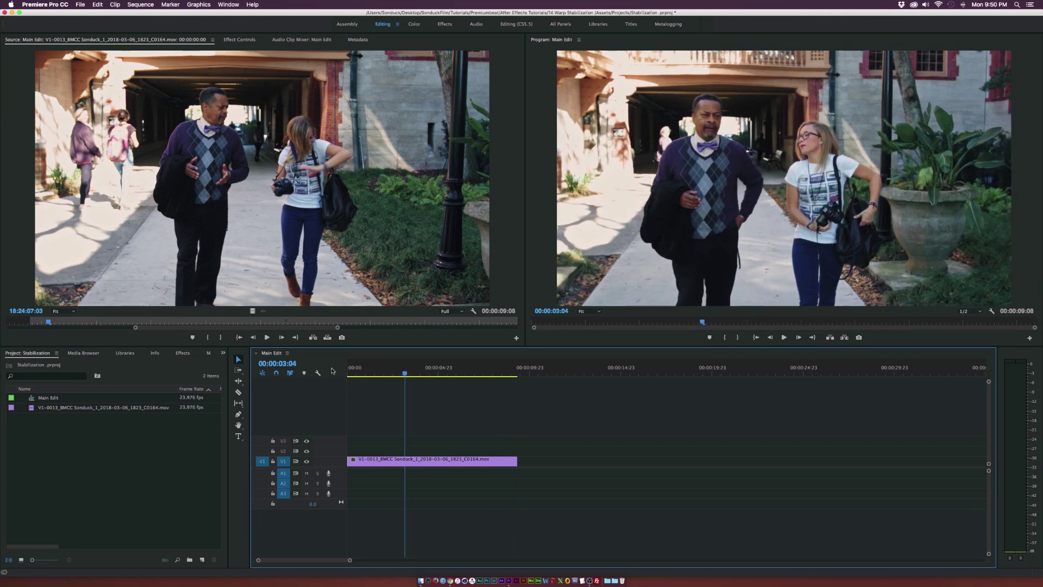
{"action": "left_click", "coordinate": [183, 355]}
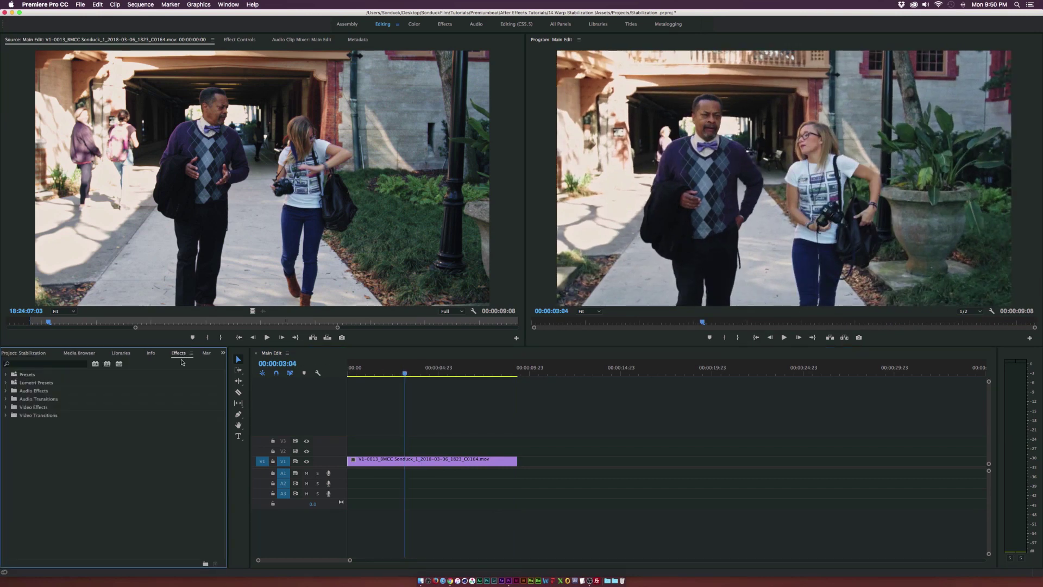
{"action": "left_click", "coordinate": [220, 5]}
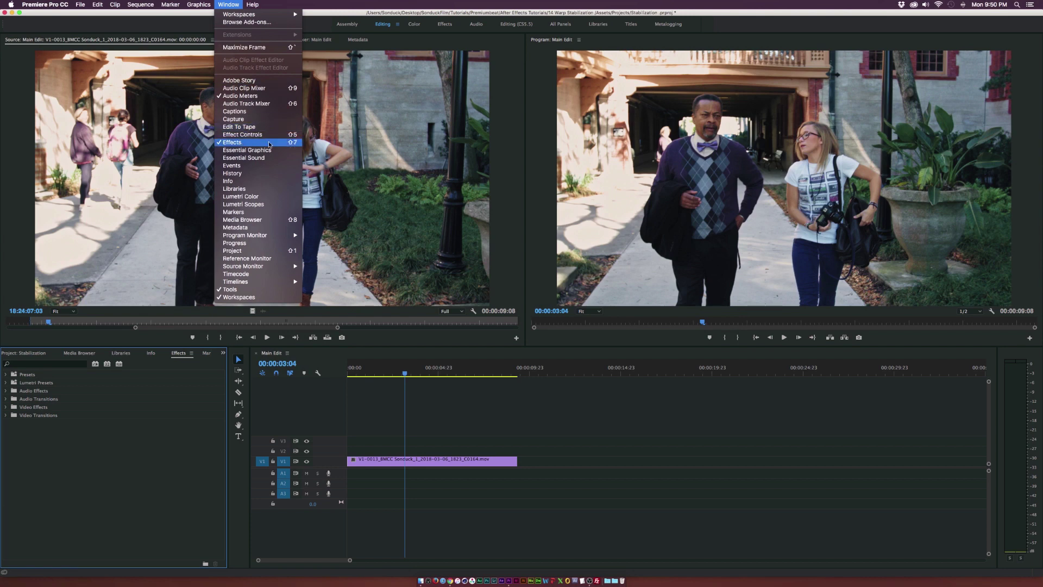
{"action": "left_click", "coordinate": [70, 437]}
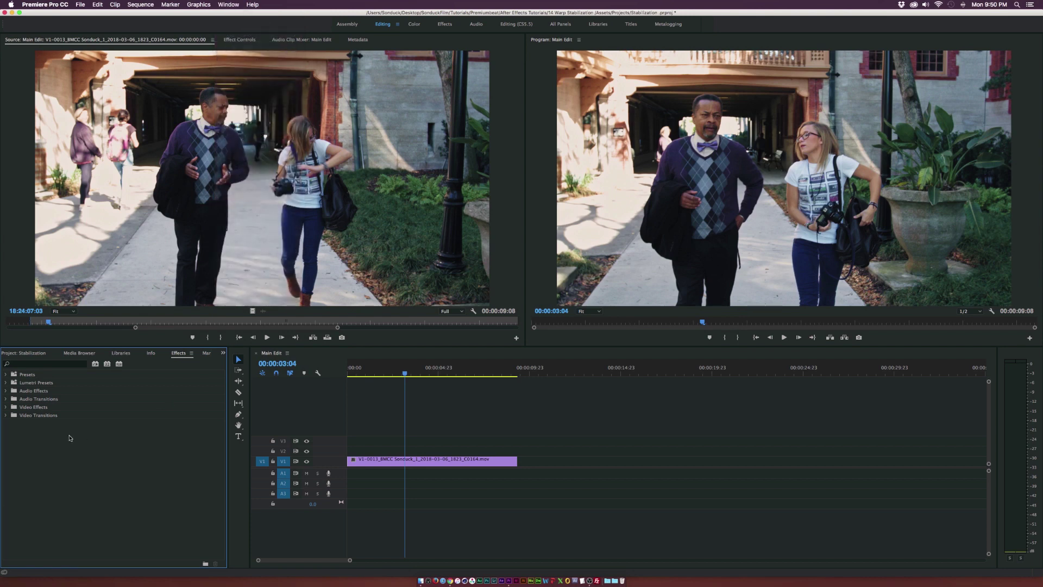
Step: Apply Warp Stabilizer from Video Effects > Distort to the walking clip and watch its analysis in Effect Controls
{"action": "left_click", "coordinate": [5, 409]}
{"action": "left_click", "coordinate": [10, 448]}
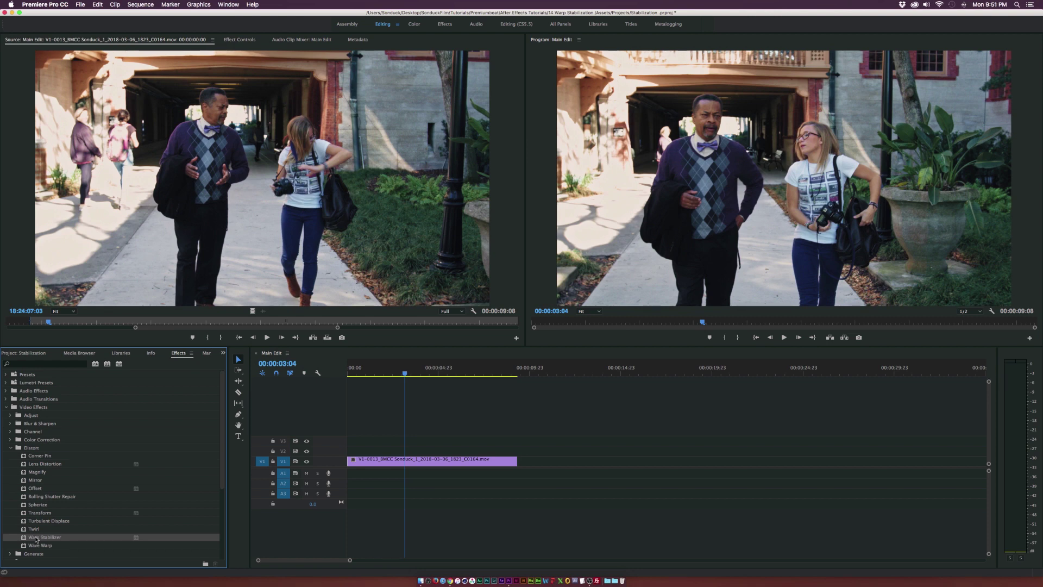
{"action": "left_click", "coordinate": [29, 363]}
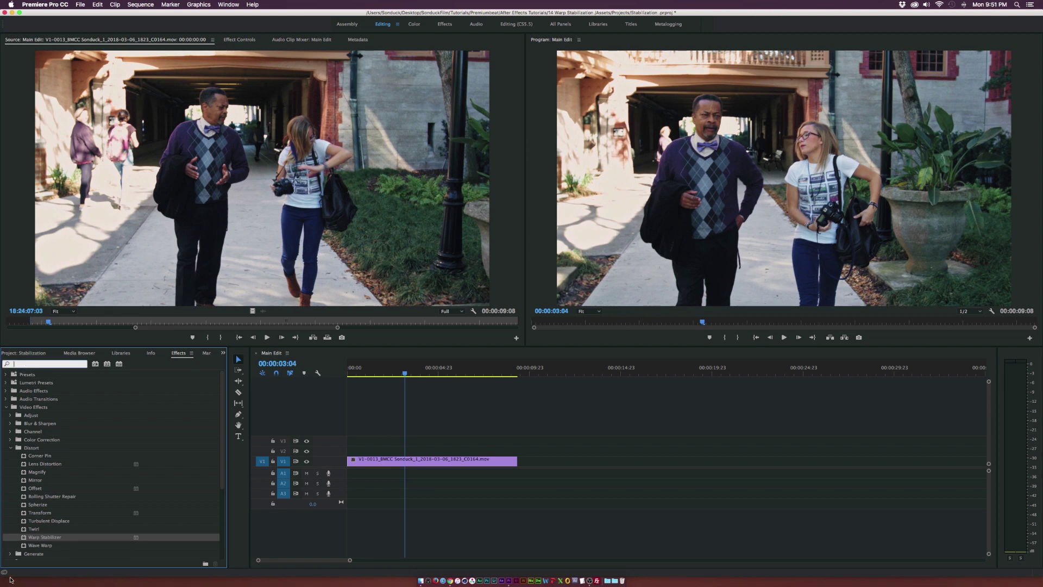
{"action": "left_click_drag", "start_coordinate": [42, 538], "coordinate": [395, 463]}
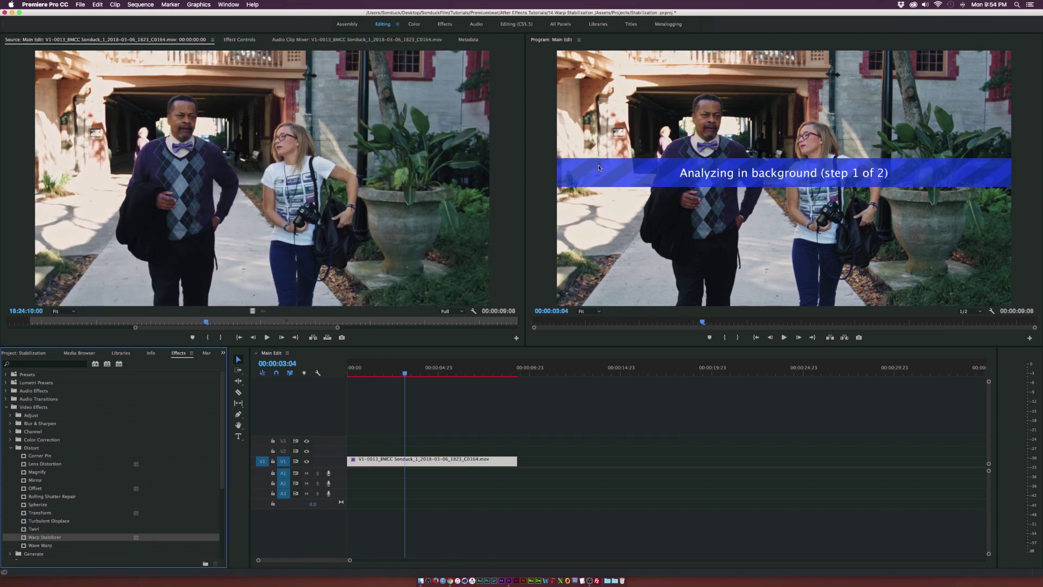
{"action": "left_click", "coordinate": [239, 40]}
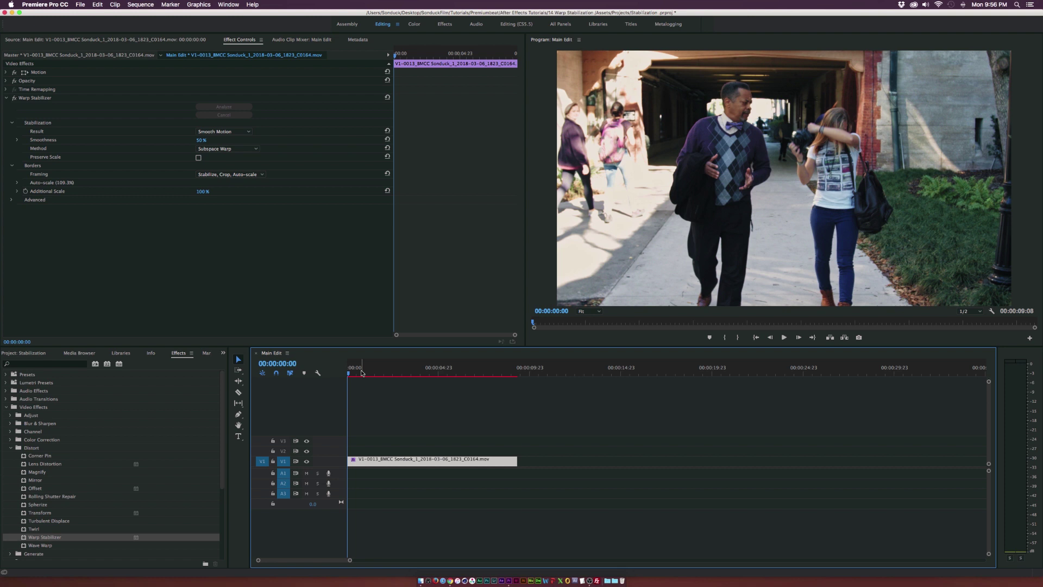
{"action": "key", "text": "space"}
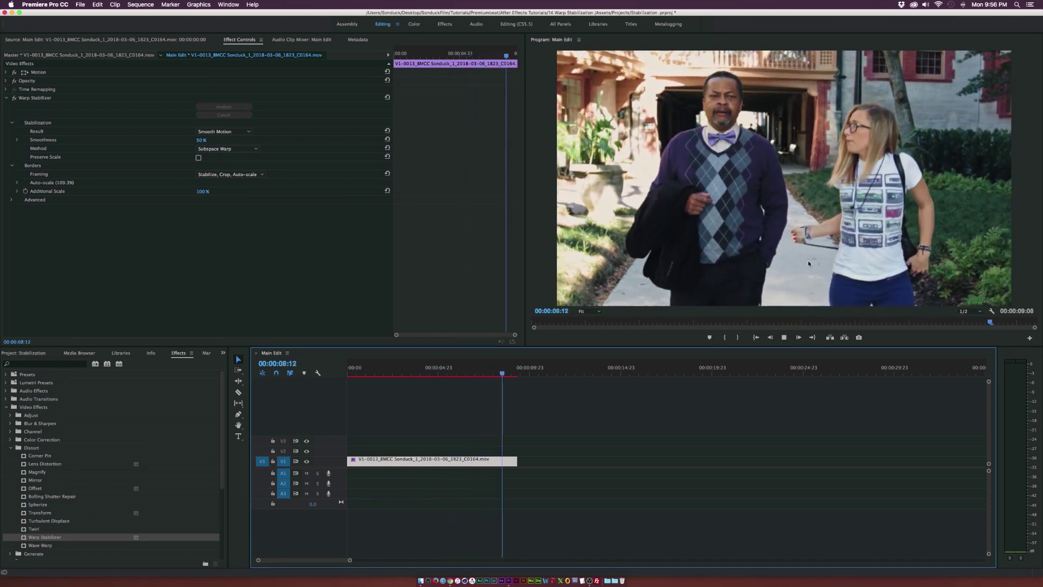
{"action": "mouse_move", "coordinate": [433, 372]}
{"action": "left_mouse_down"}
{"action": "mouse_move", "coordinate": [353, 373]}
{"action": "mouse_move", "coordinate": [422, 374]}
{"action": "left_mouse_up"}
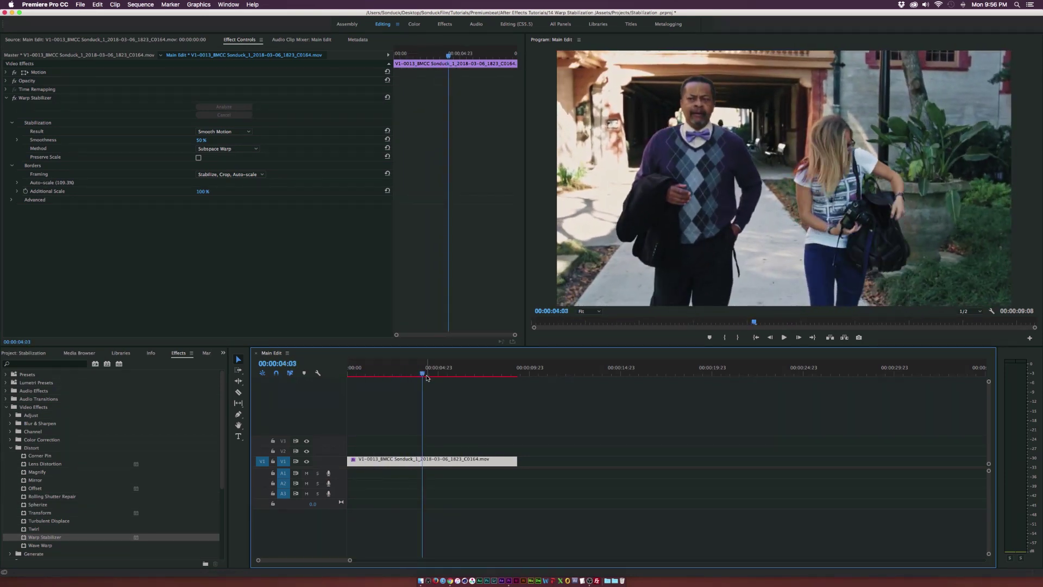
{"action": "left_click", "coordinate": [15, 98]}
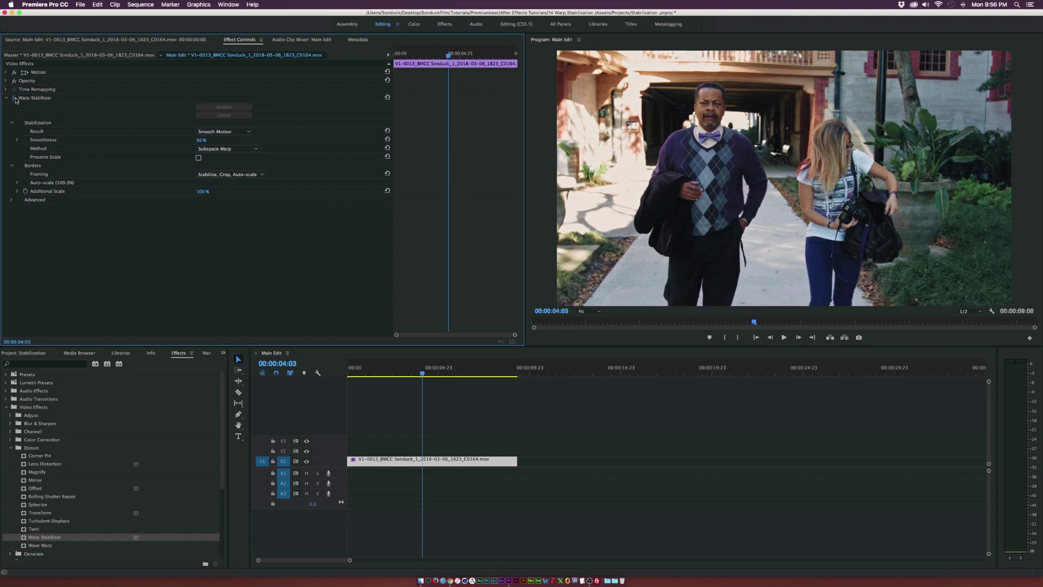
{"action": "left_click", "coordinate": [15, 98]}
{"action": "left_click", "coordinate": [14, 99]}
{"action": "left_click", "coordinate": [14, 99]}
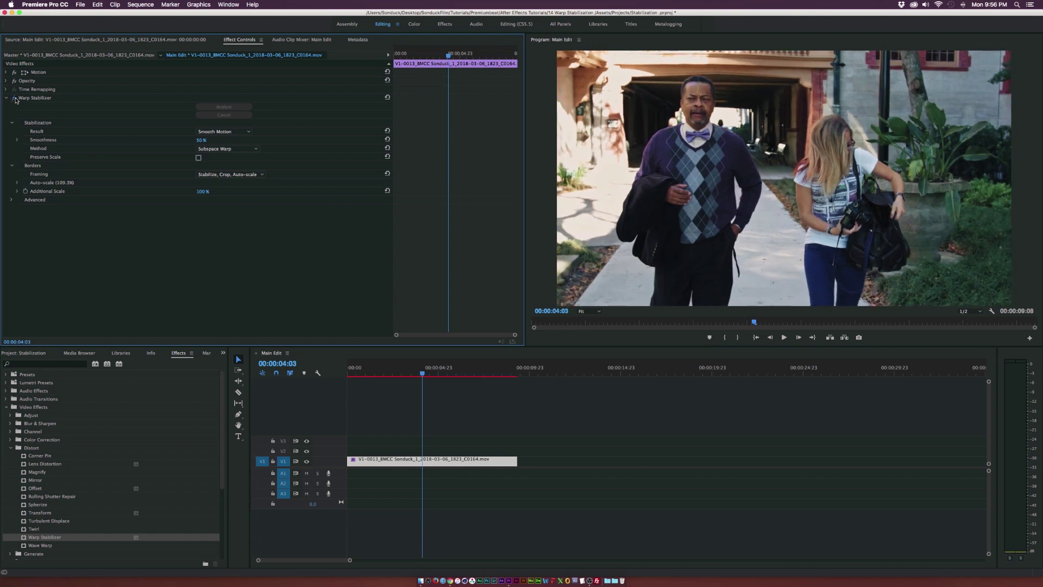
{"action": "left_click", "coordinate": [15, 98]}
{"action": "left_click", "coordinate": [15, 98]}
{"action": "left_click", "coordinate": [15, 98]}
{"action": "left_click", "coordinate": [15, 99]}
{"action": "left_click", "coordinate": [14, 98]}
{"action": "left_click", "coordinate": [14, 98]}
{"action": "left_click", "coordinate": [15, 98]}
{"action": "left_click", "coordinate": [14, 98]}
{"action": "left_click", "coordinate": [15, 98]}
{"action": "left_click", "coordinate": [15, 98]}
{"action": "left_click", "coordinate": [15, 99]}
{"action": "left_click", "coordinate": [15, 99]}
{"action": "left_click_drag", "start_coordinate": [368, 373], "coordinate": [405, 374]}
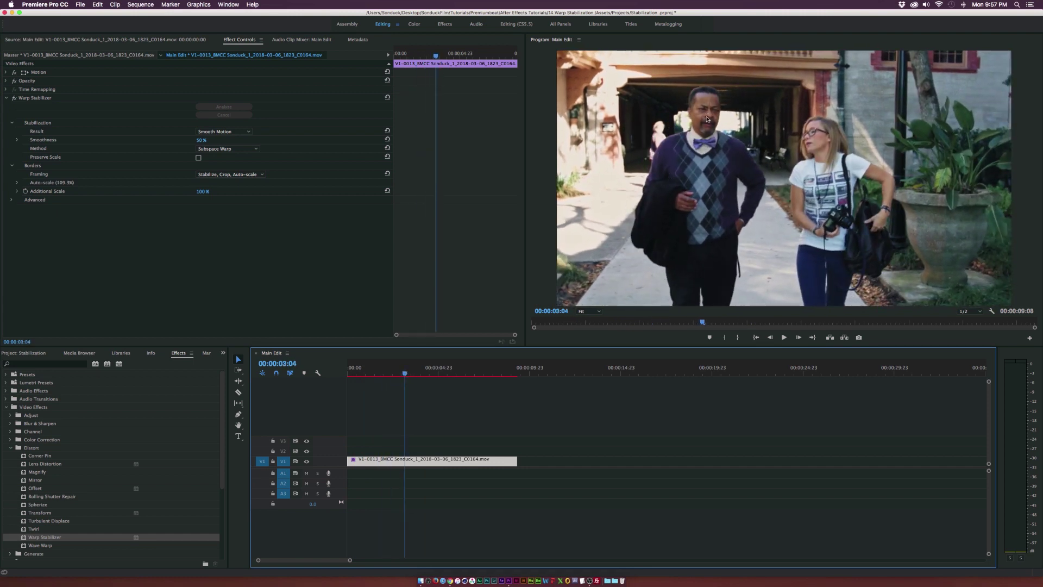
{"action": "mouse_move", "coordinate": [399, 374]}
{"action": "left_mouse_down"}
{"action": "mouse_move", "coordinate": [387, 373]}
{"action": "mouse_move", "coordinate": [413, 373]}
{"action": "left_mouse_up"}
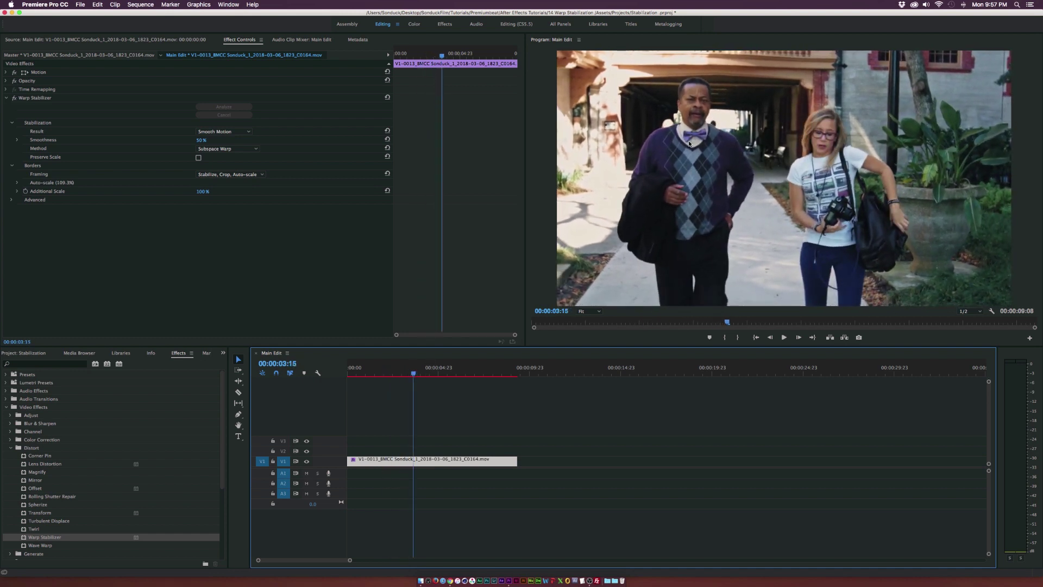
{"action": "key", "text": "Right"}
{"action": "key", "text": "Right"}
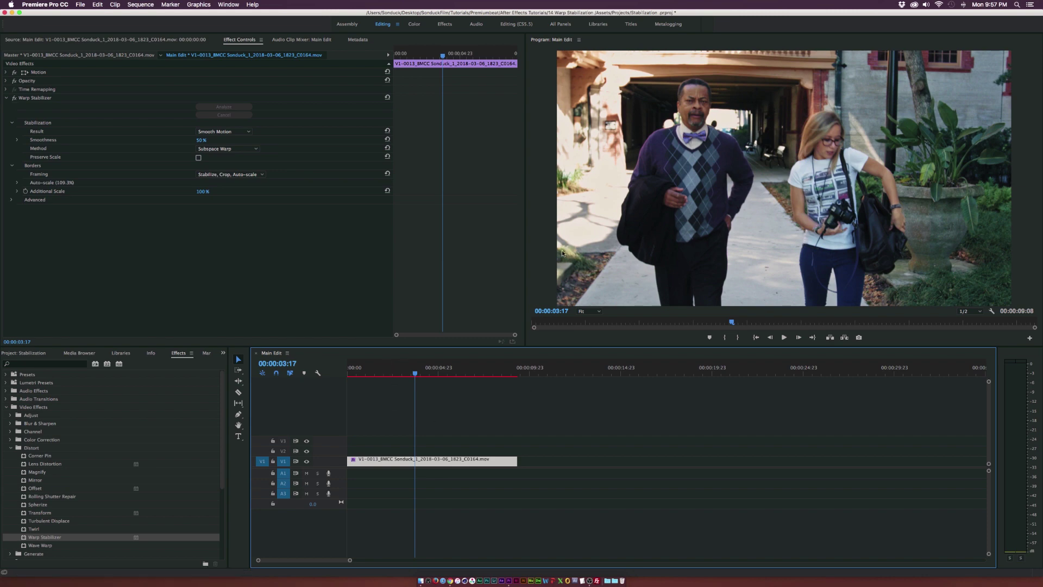
{"action": "mouse_move", "coordinate": [404, 369]}
{"action": "left_mouse_down"}
{"action": "mouse_move", "coordinate": [353, 370]}
{"action": "mouse_move", "coordinate": [409, 371]}
{"action": "left_mouse_up"}
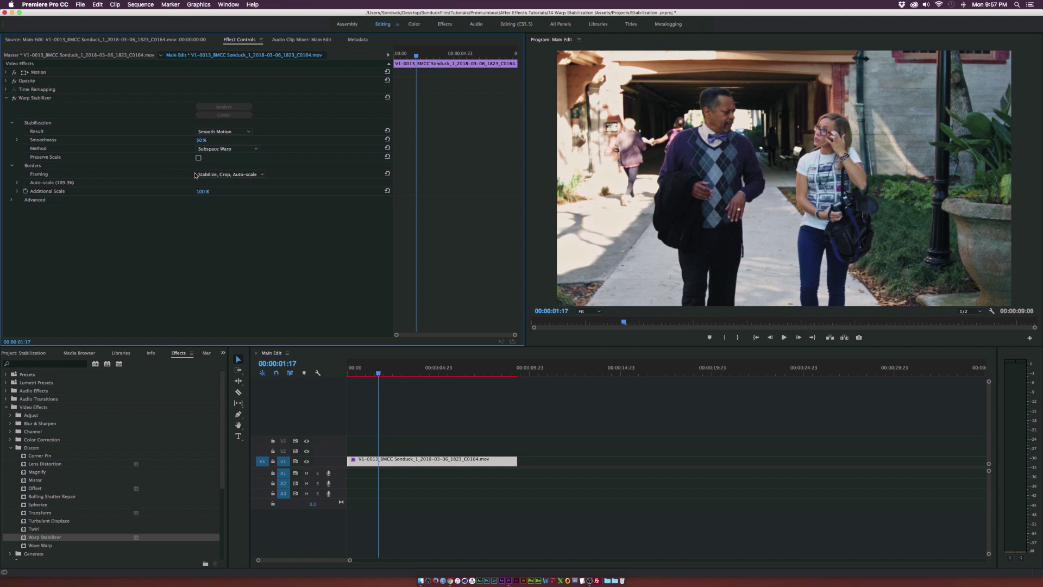
{"action": "left_click", "coordinate": [198, 175]}
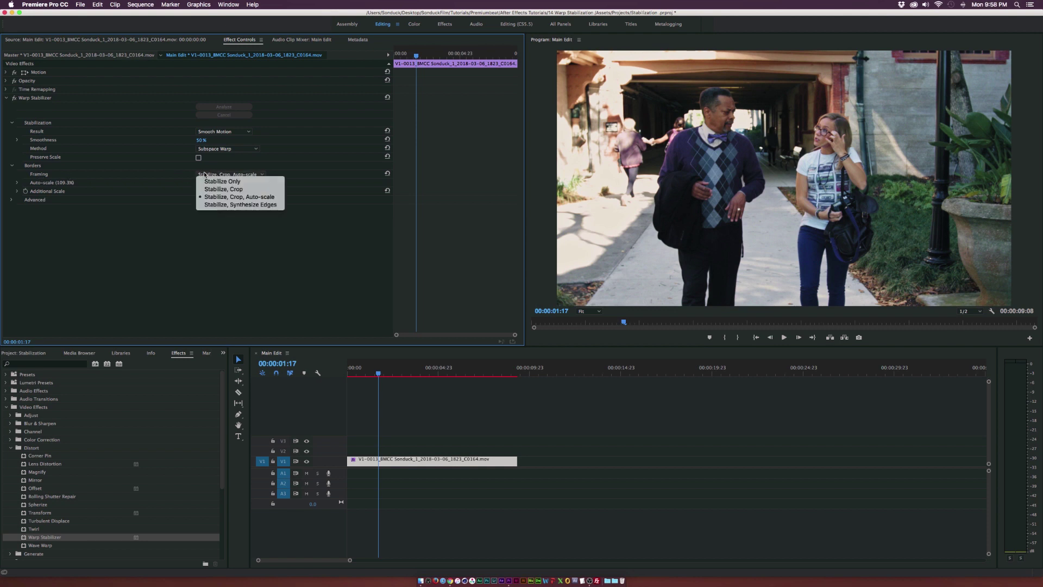
{"action": "left_click", "coordinate": [213, 182]}
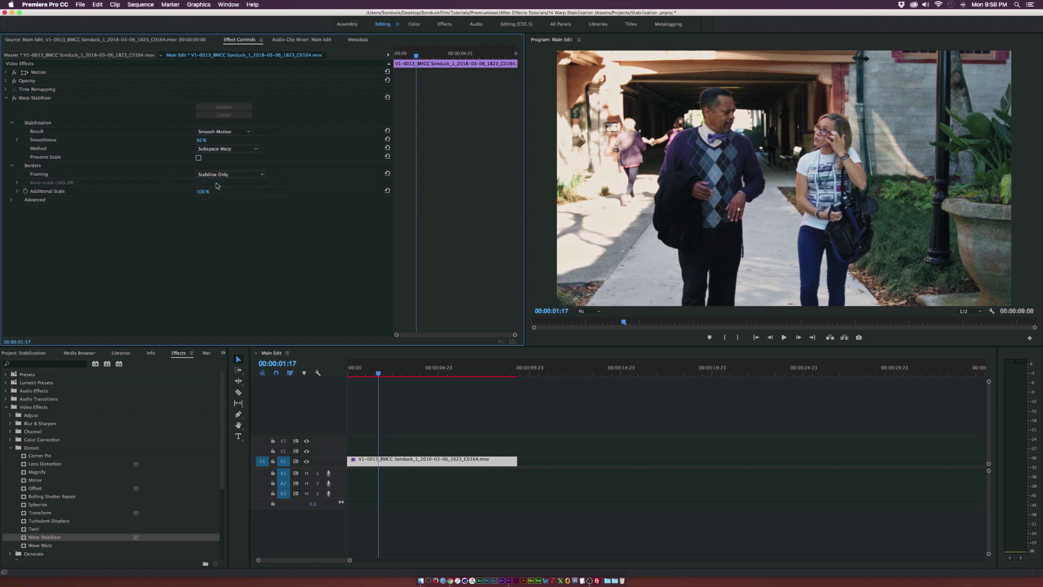
{"action": "left_click_drag", "start_coordinate": [355, 375], "coordinate": [429, 376]}
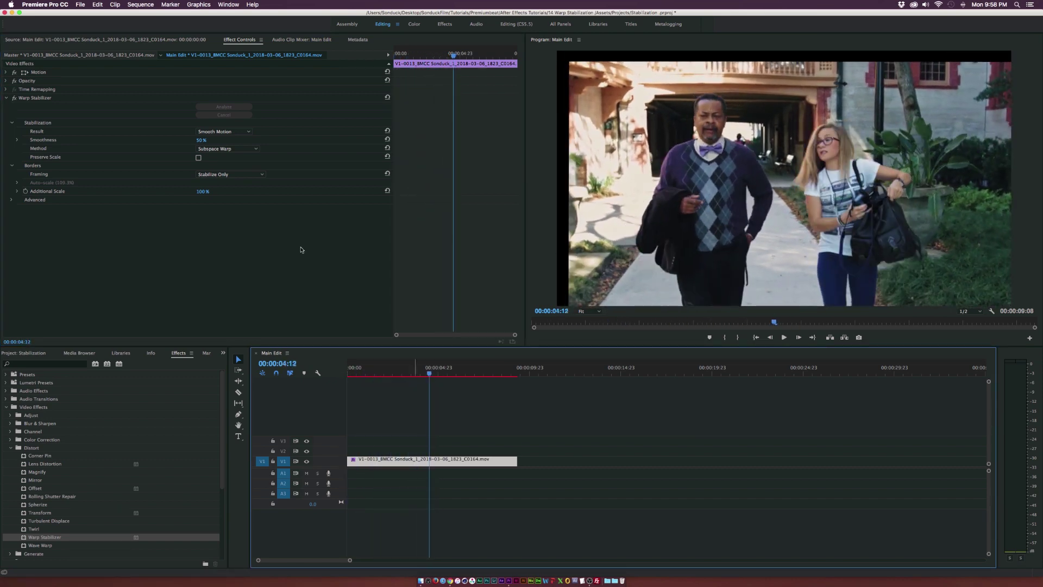
{"action": "left_click", "coordinate": [227, 174]}
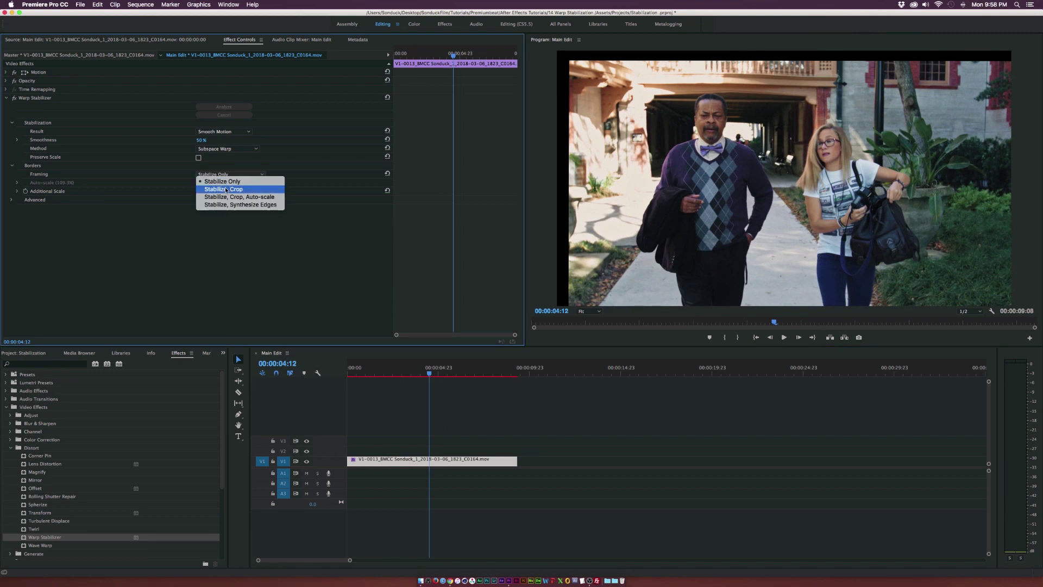
{"action": "left_click", "coordinate": [226, 190]}
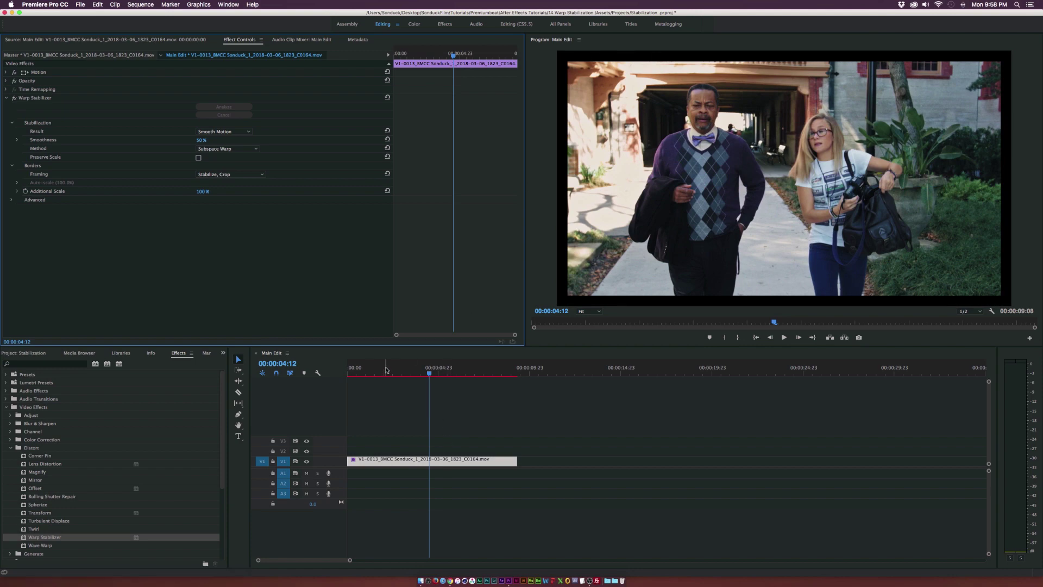
{"action": "mouse_move", "coordinate": [427, 371]}
{"action": "left_mouse_down"}
{"action": "mouse_move", "coordinate": [361, 371]}
{"action": "mouse_move", "coordinate": [445, 372]}
{"action": "mouse_move", "coordinate": [382, 372]}
{"action": "mouse_move", "coordinate": [421, 372]}
{"action": "left_mouse_up"}
{"action": "left_click", "coordinate": [225, 174]}
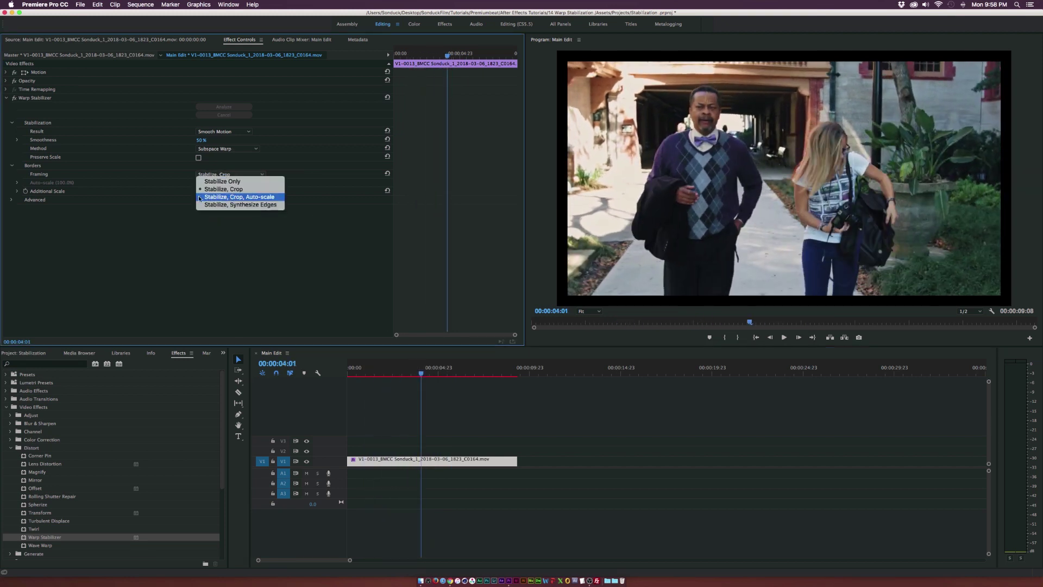
{"action": "left_click", "coordinate": [250, 197]}
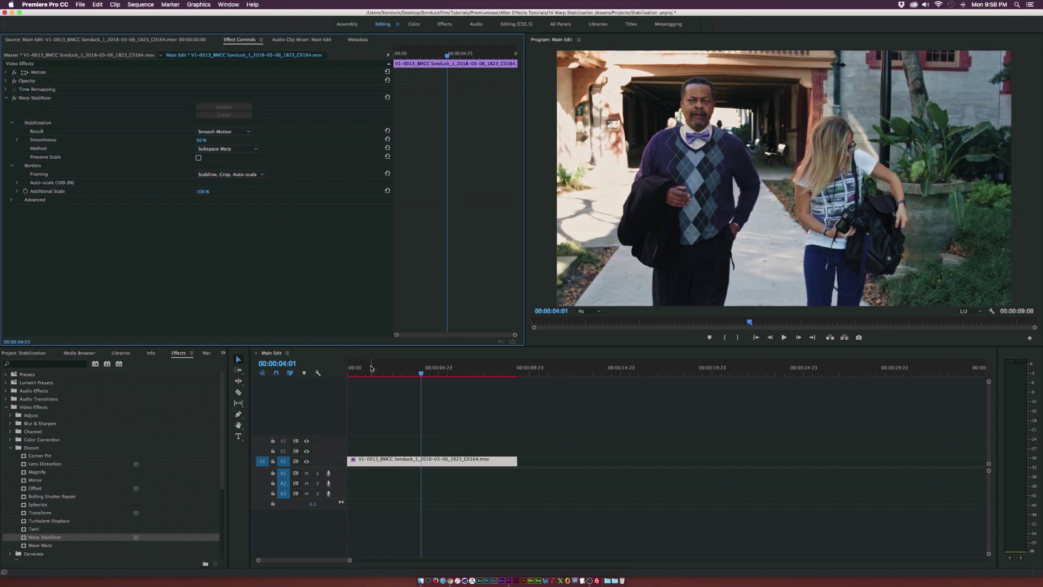
{"action": "left_click_drag", "start_coordinate": [371, 369], "coordinate": [407, 379]}
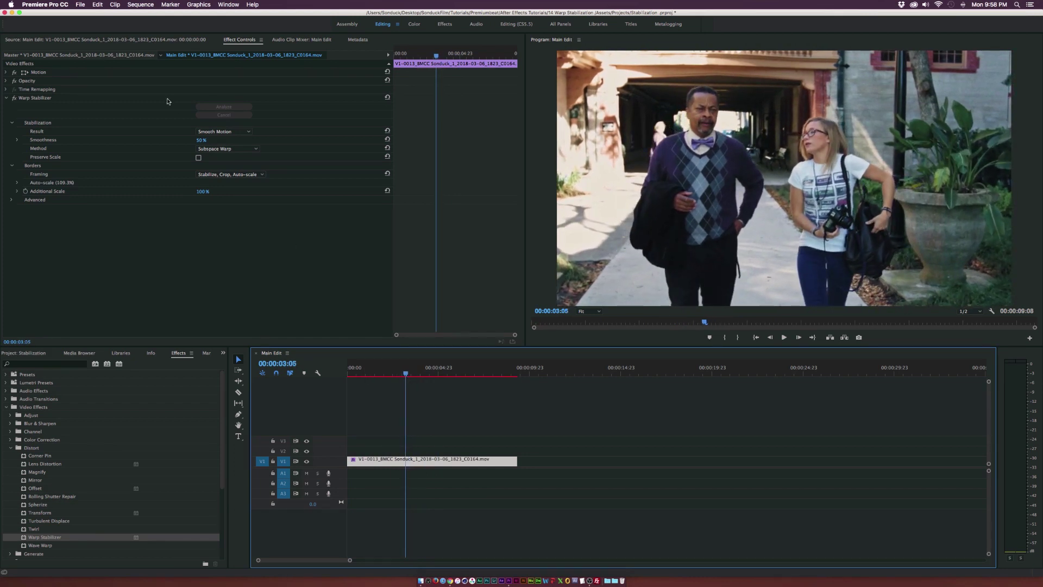
Step: Change the Warp Stabilizer Smoothness to 5%
{"action": "left_click", "coordinate": [205, 140]}
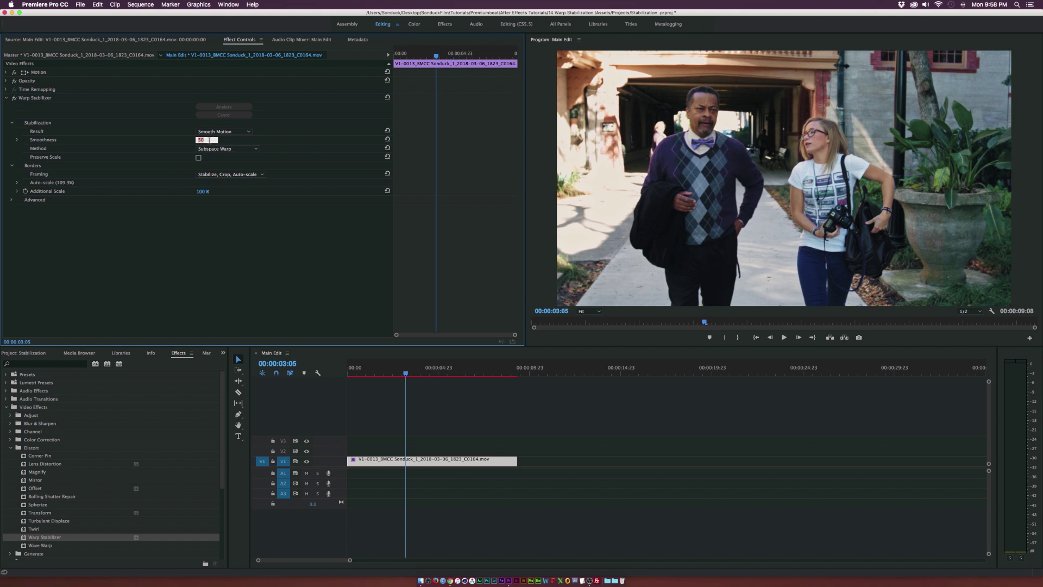
{"action": "type", "text": "5"}
{"action": "key", "text": "Return"}
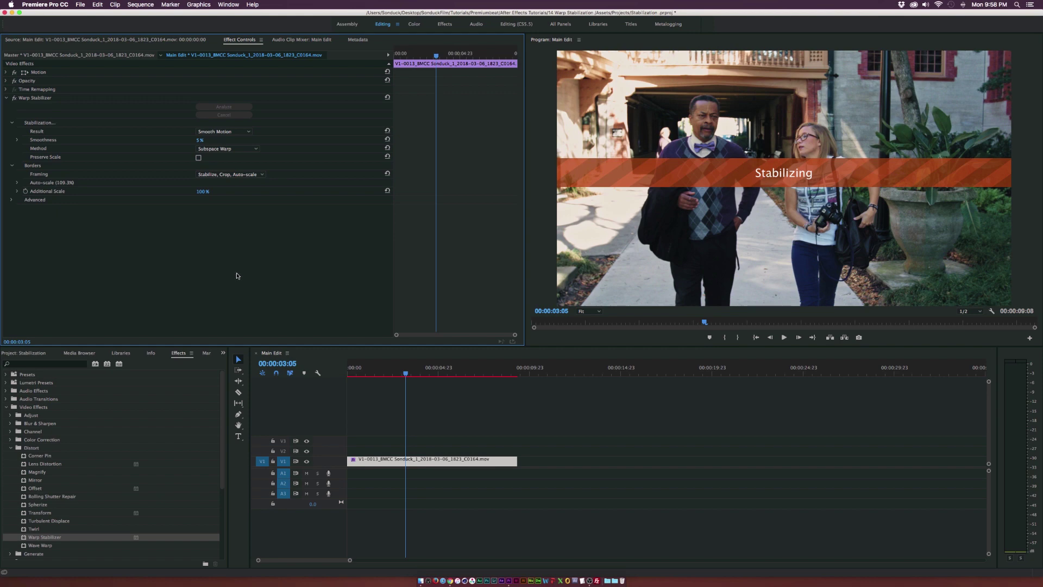
Step: Play and scrub the re-stabilized clip from its start, stopping at 00:00:04:04
{"action": "left_click_drag", "start_coordinate": [405, 373], "coordinate": [349, 373]}
{"action": "key", "text": "space"}
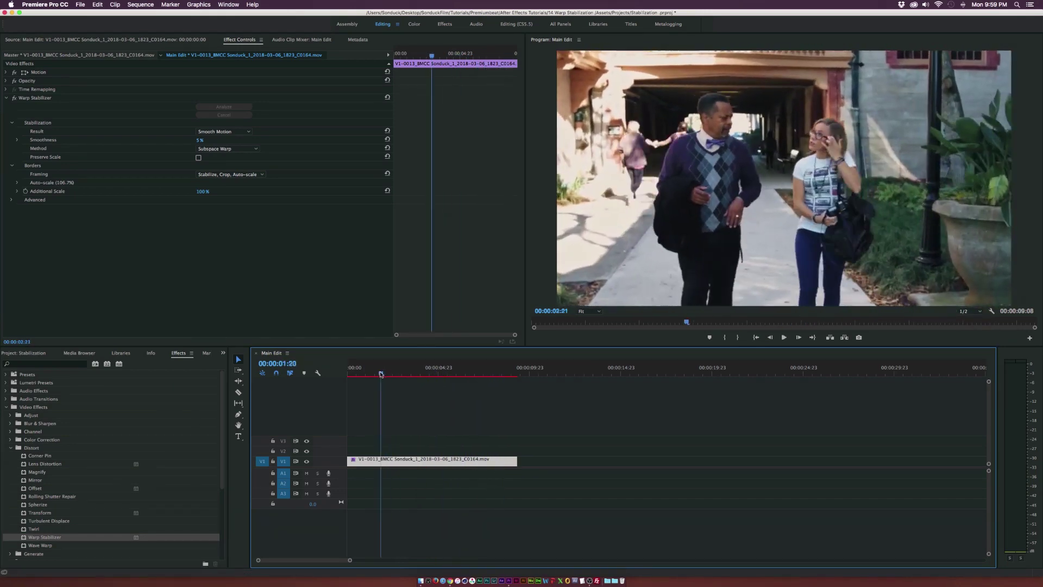
{"action": "left_click_drag", "start_coordinate": [381, 374], "coordinate": [406, 374]}
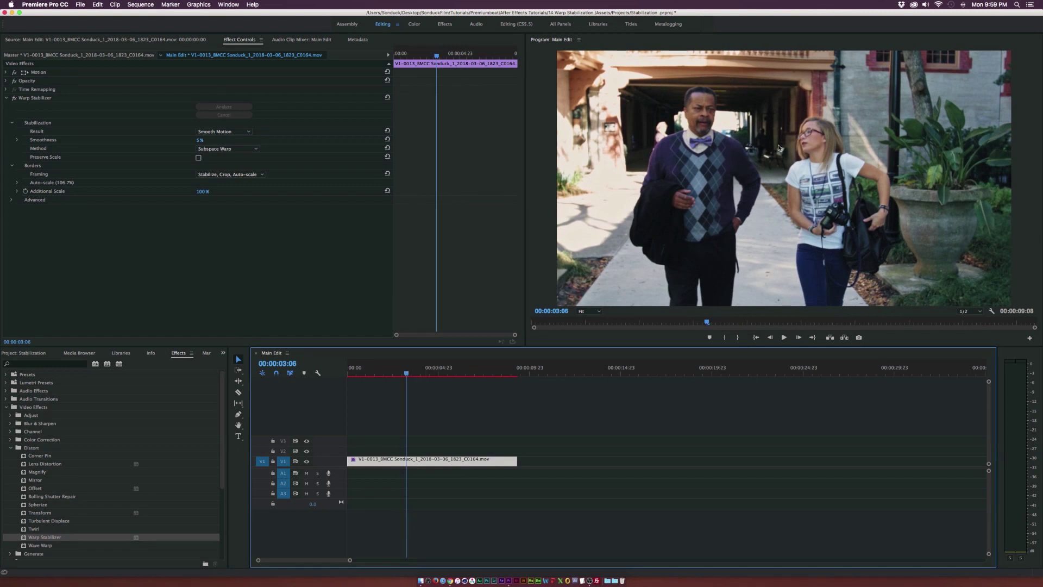
{"action": "key", "text": "space"}
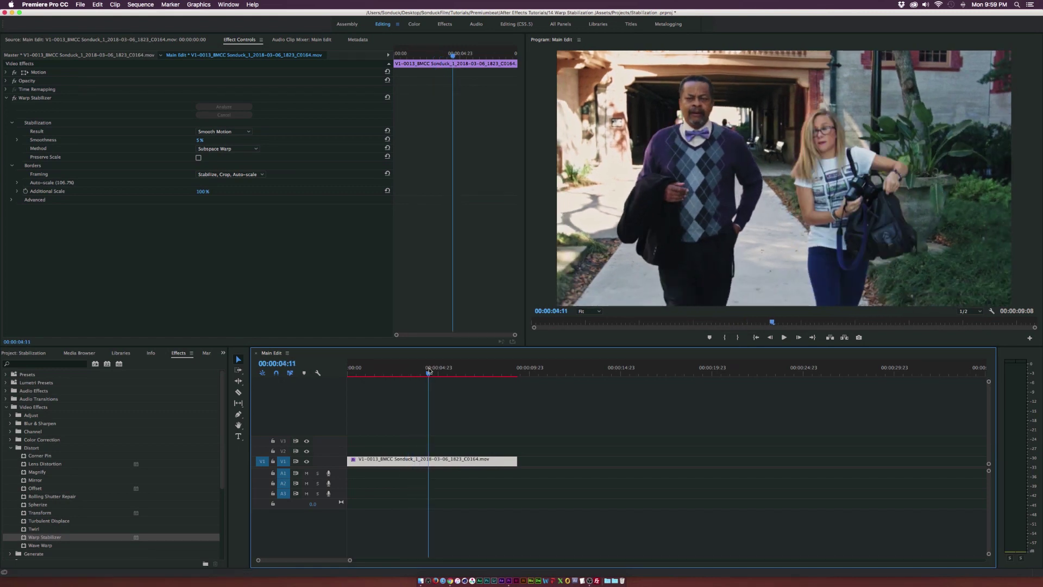
{"action": "key", "text": "space"}
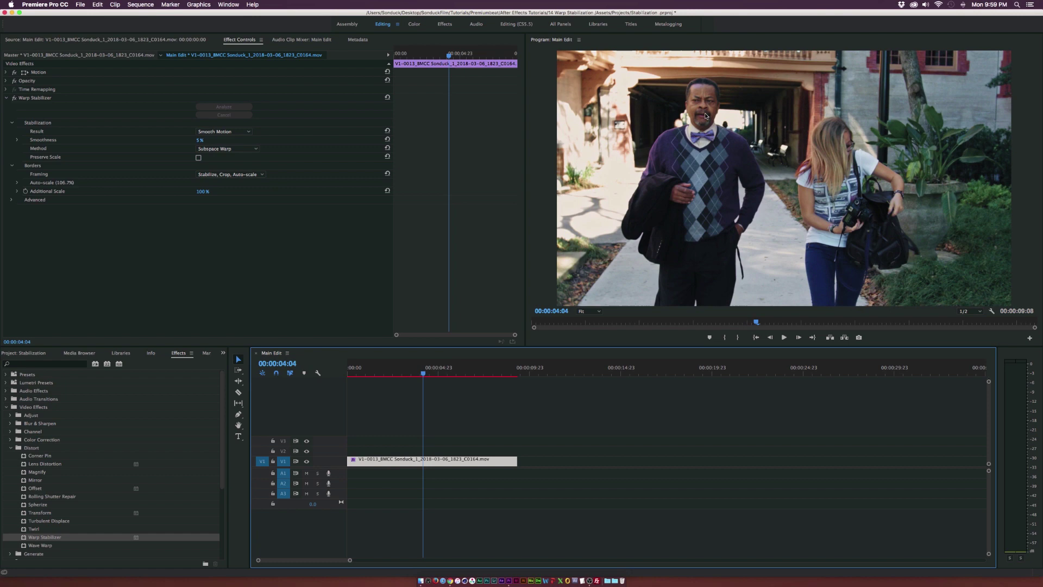
{"action": "mouse_move", "coordinate": [424, 371]}
{"action": "left_mouse_down"}
{"action": "mouse_move", "coordinate": [349, 371]}
{"action": "mouse_move", "coordinate": [426, 372]}
{"action": "left_mouse_up"}
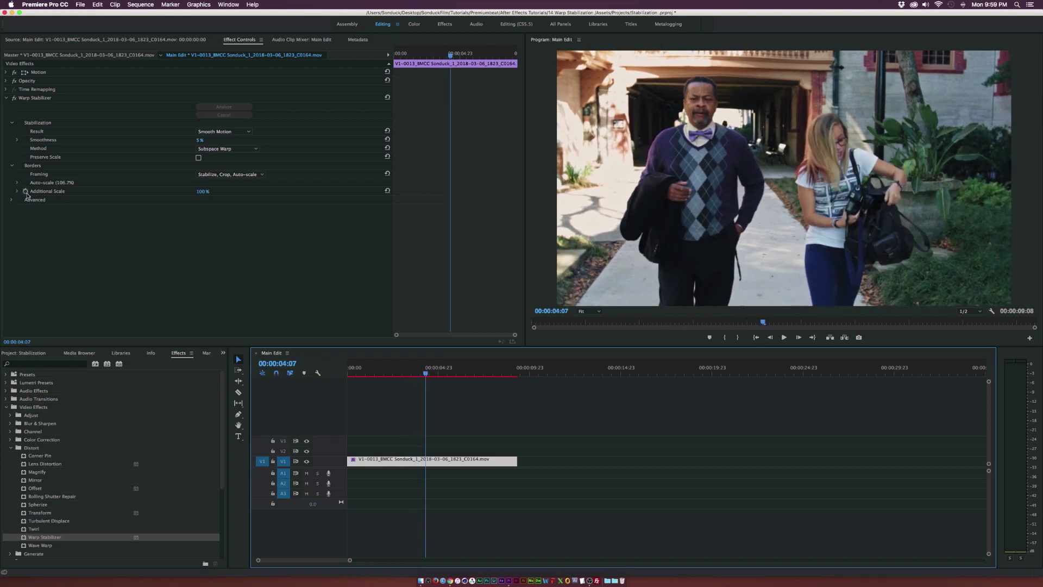
Step: Set Crop Less <-> Smooth More to 25% under Advanced and play the clip from the start
{"action": "left_click", "coordinate": [12, 200]}
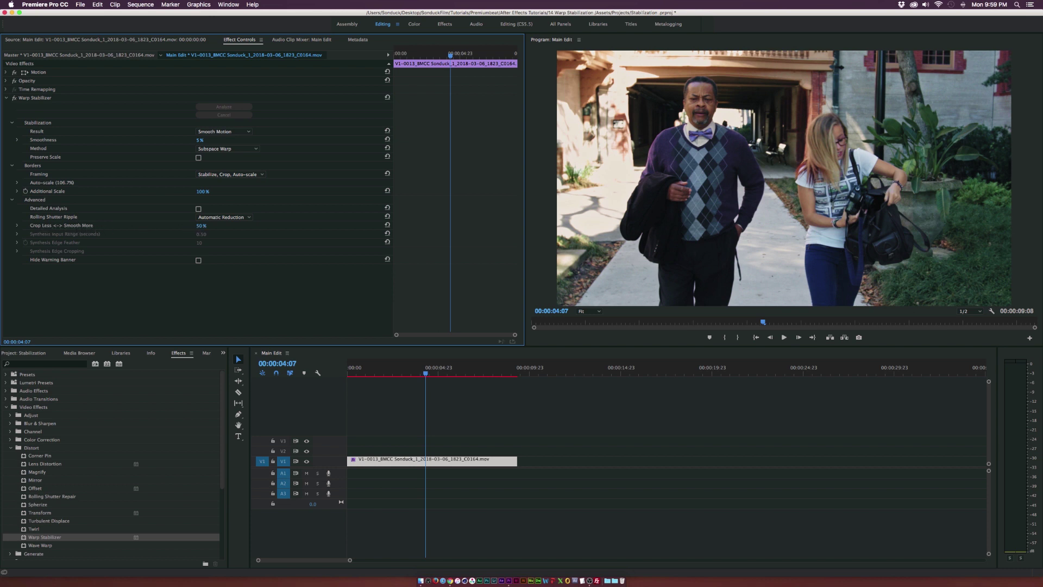
{"action": "left_click", "coordinate": [200, 225]}
{"action": "type", "text": "25"}
{"action": "key", "text": "Return"}
{"action": "key", "text": "Home"}
{"action": "key", "text": "space"}
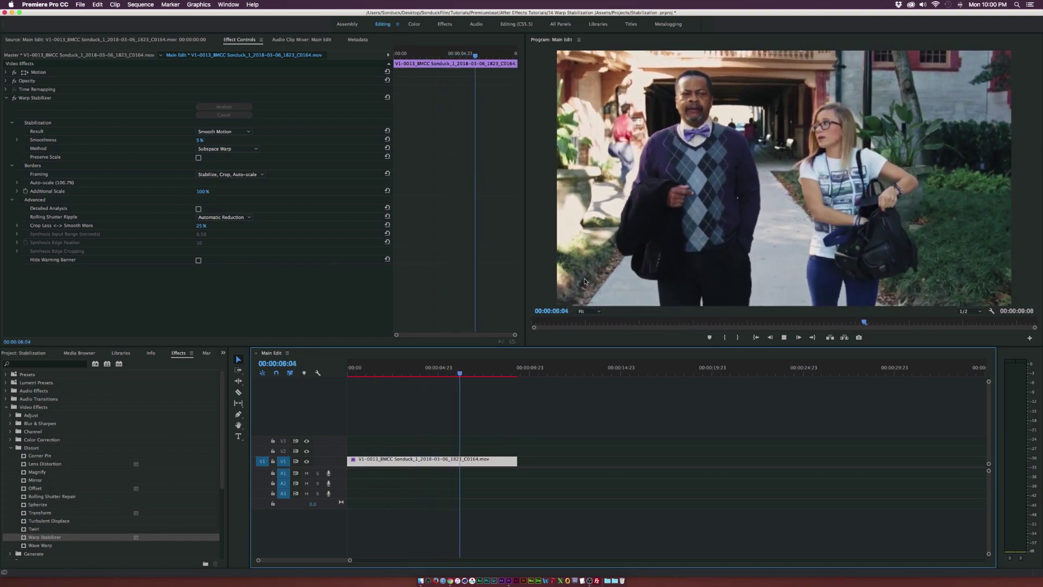
{"action": "key", "text": "space"}
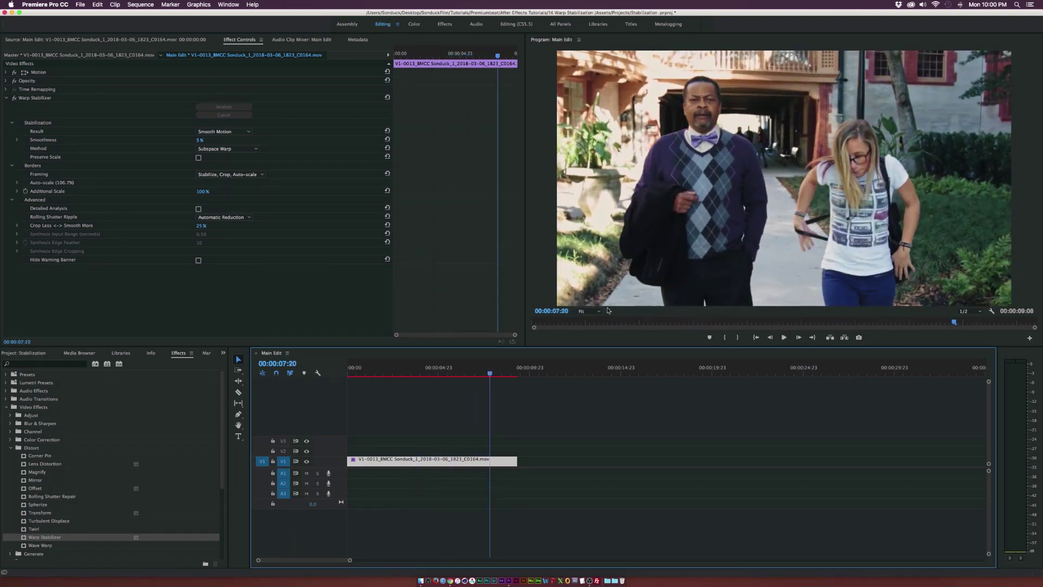
Step: Compare at 00:00:05:10 by toggling Warp Stabilizer off and on, leave it on, then scrub to 00:00:02:22
{"action": "left_click", "coordinate": [446, 368]}
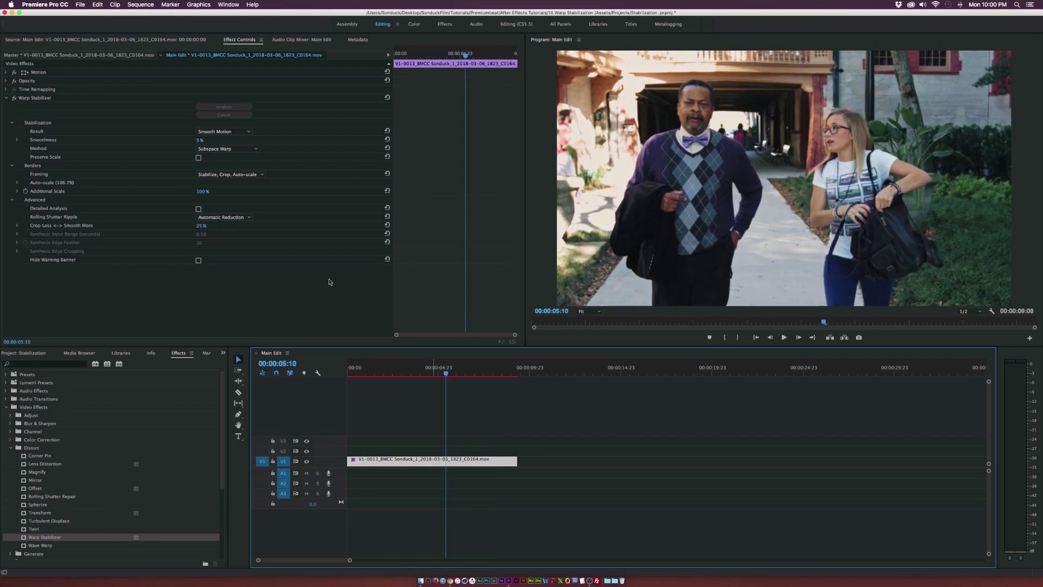
{"action": "left_click", "coordinate": [13, 98]}
{"action": "left_click", "coordinate": [14, 98]}
{"action": "left_click", "coordinate": [14, 98]}
{"action": "left_click", "coordinate": [14, 97]}
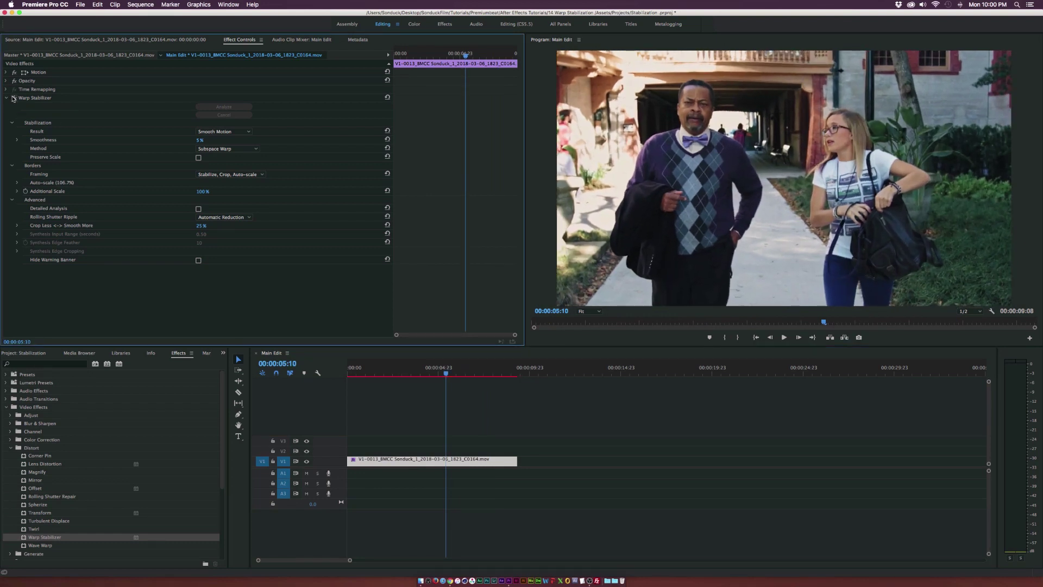
{"action": "left_click", "coordinate": [13, 98]}
{"action": "left_click", "coordinate": [13, 98]}
{"action": "left_click", "coordinate": [15, 98]}
{"action": "left_click", "coordinate": [15, 99]}
{"action": "left_click", "coordinate": [340, 370]}
{"action": "left_click_drag", "start_coordinate": [341, 370], "coordinate": [399, 372]}
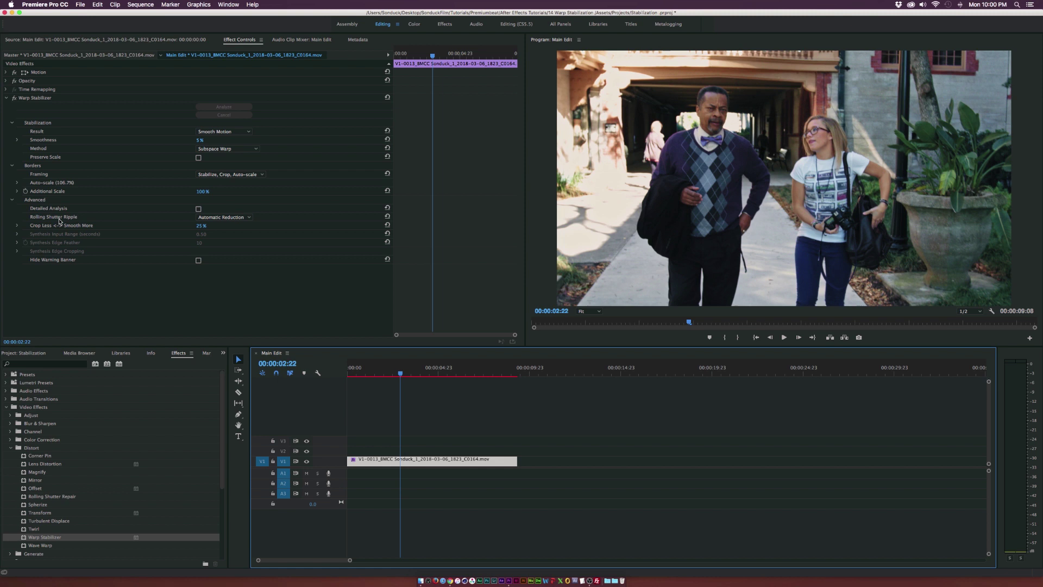
Step: Set Rolling Shutter Ripple to Enhanced Reduction and scrub through the clip
{"action": "left_click", "coordinate": [210, 217]}
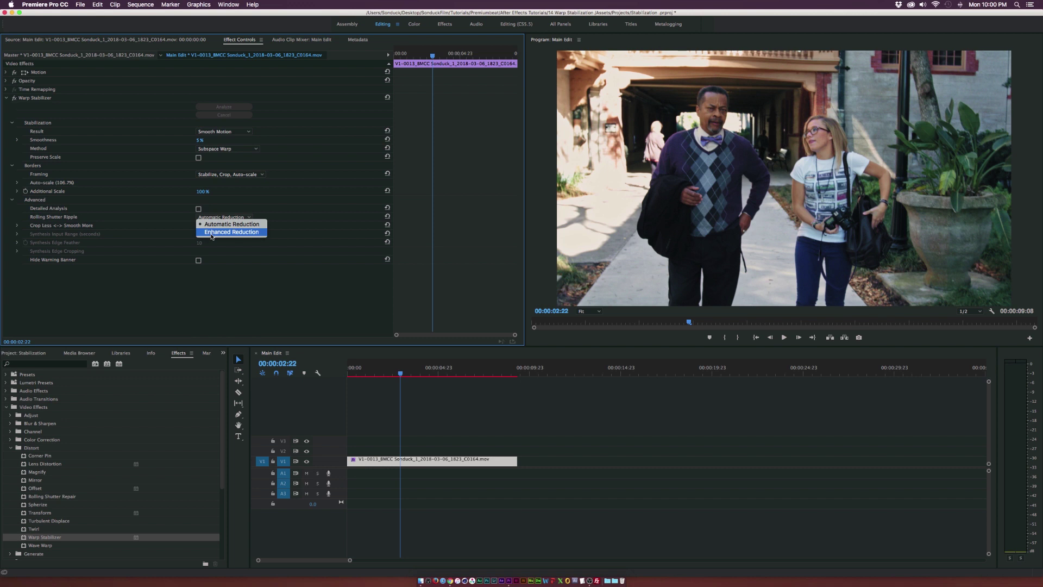
{"action": "left_click", "coordinate": [212, 232]}
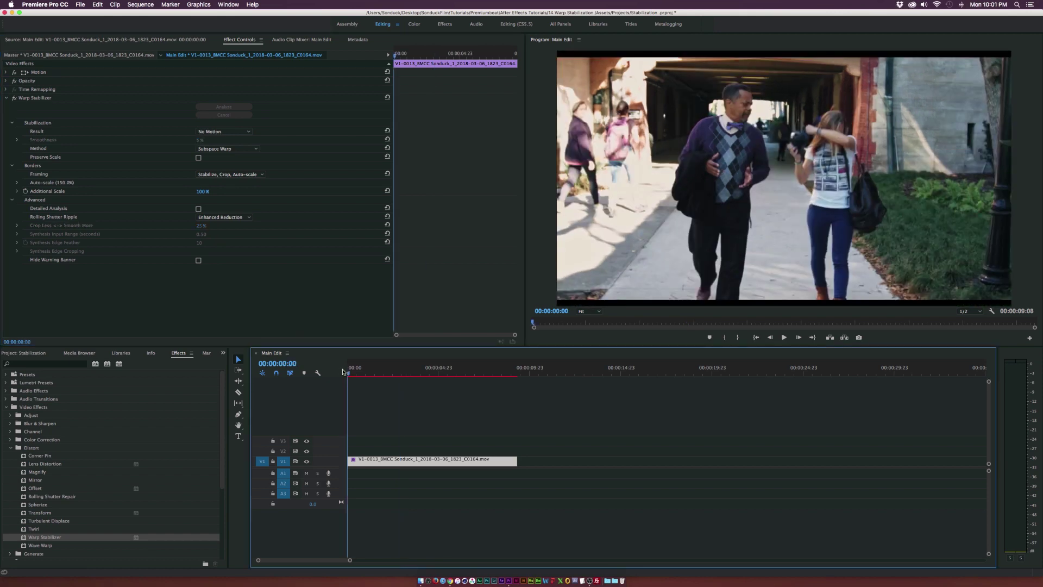
{"action": "left_click_drag", "start_coordinate": [349, 373], "coordinate": [378, 373]}
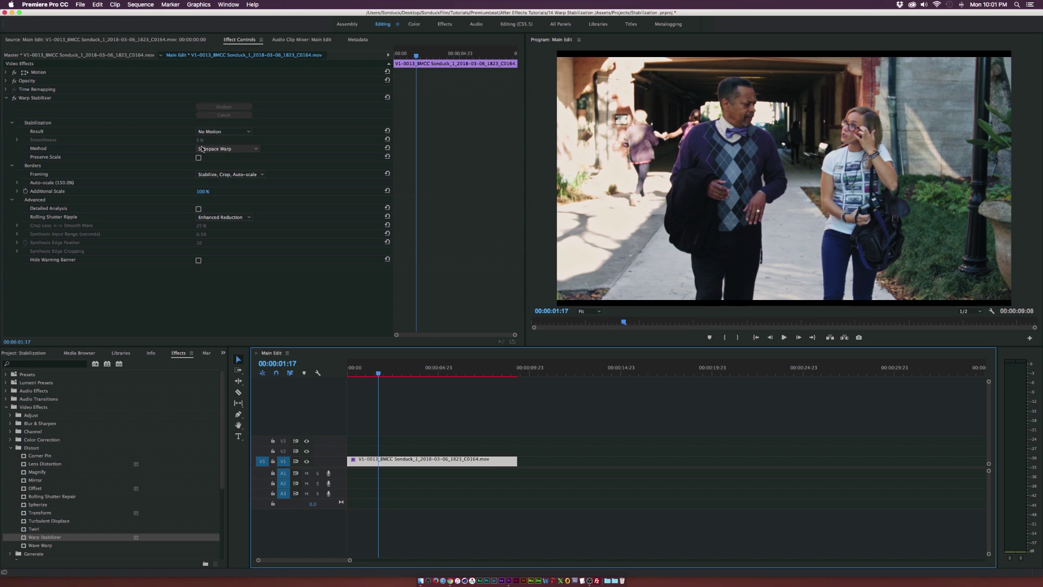
Step: Preview the No Motion result, then return Result to Smooth Motion
{"action": "left_click", "coordinate": [208, 133]}
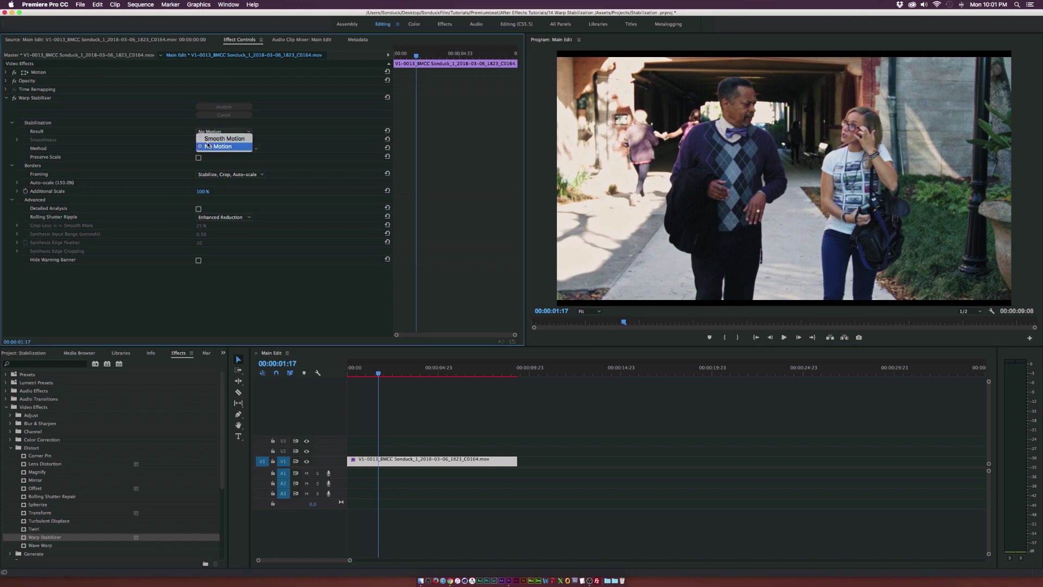
{"action": "left_click", "coordinate": [211, 147]}
{"action": "mouse_move", "coordinate": [418, 373]}
{"action": "left_mouse_down"}
{"action": "mouse_move", "coordinate": [456, 372]}
{"action": "mouse_move", "coordinate": [416, 374]}
{"action": "left_mouse_up"}
{"action": "left_click", "coordinate": [217, 132]}
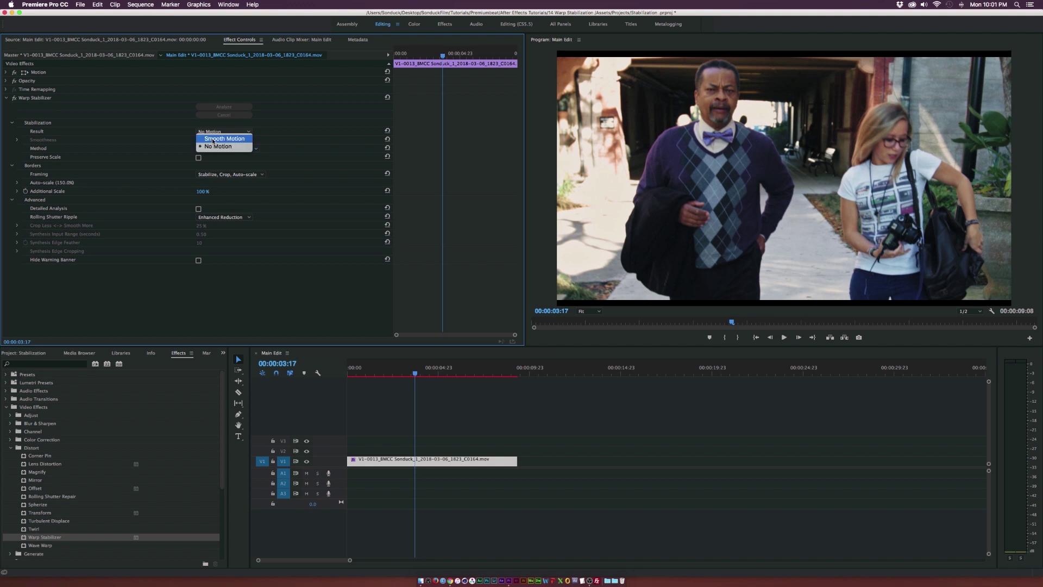
{"action": "left_click", "coordinate": [213, 140]}
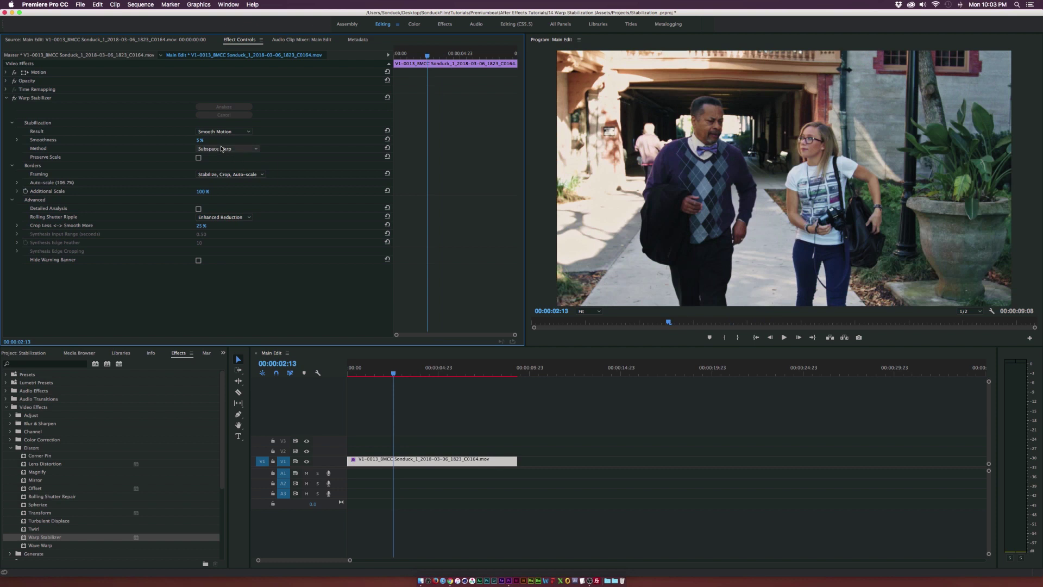
{"action": "left_click", "coordinate": [234, 148]}
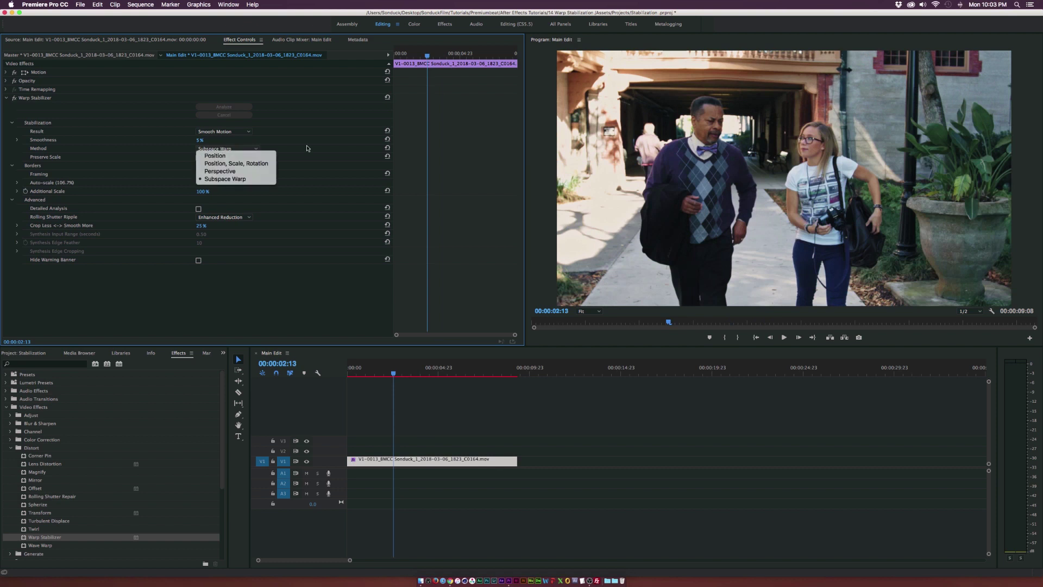
{"action": "left_click", "coordinate": [216, 180]}
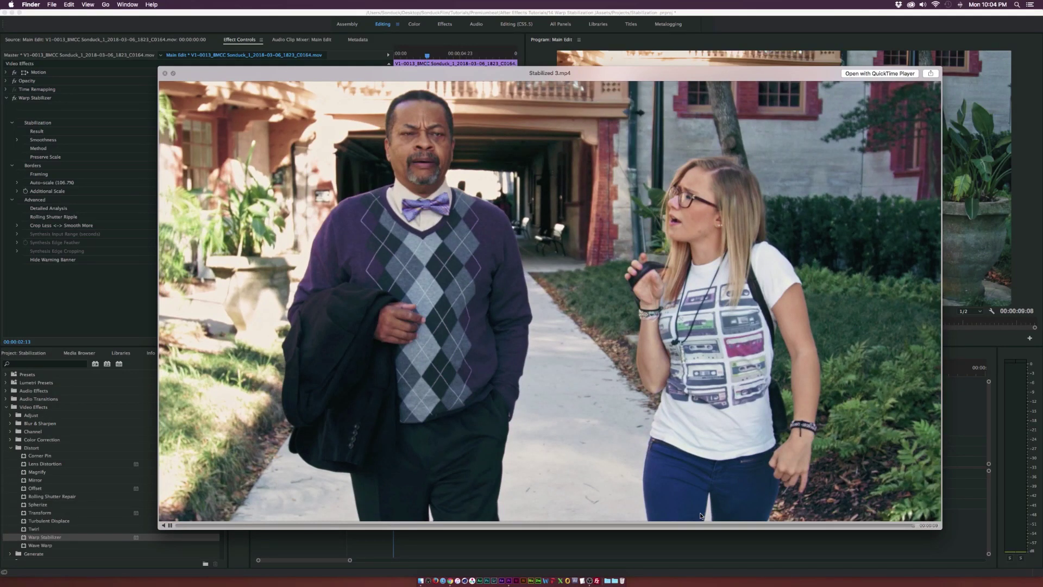
Step: Close the Quick Look preview of Stabilized 3.mp4
{"action": "key", "text": "space"}
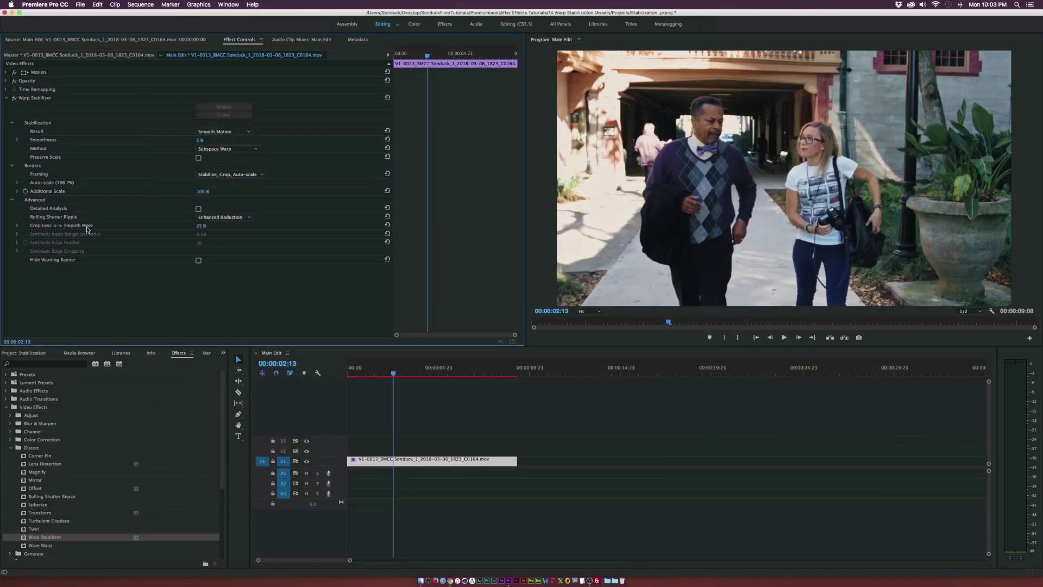